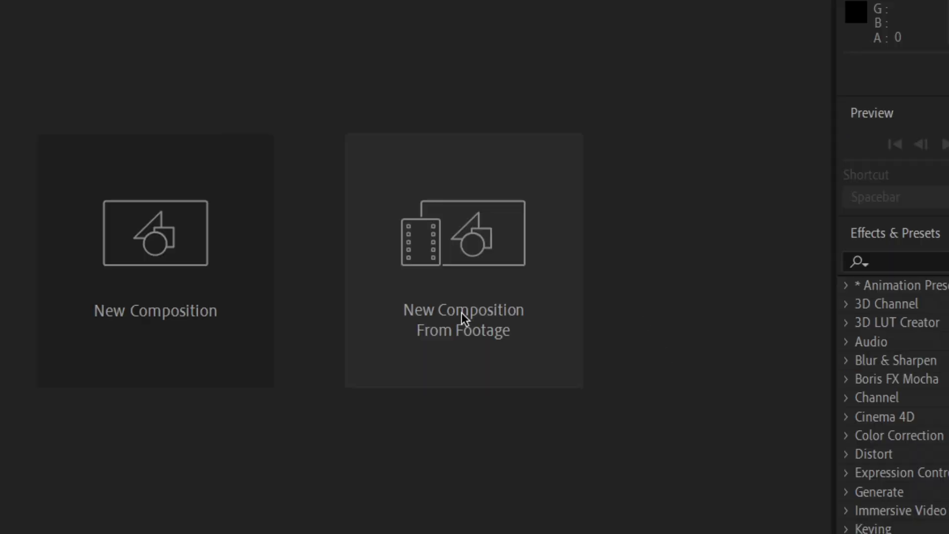
Step: Create a composition from the boat clip and pre-compose its layer as FOOTAGE
click(605, 249)
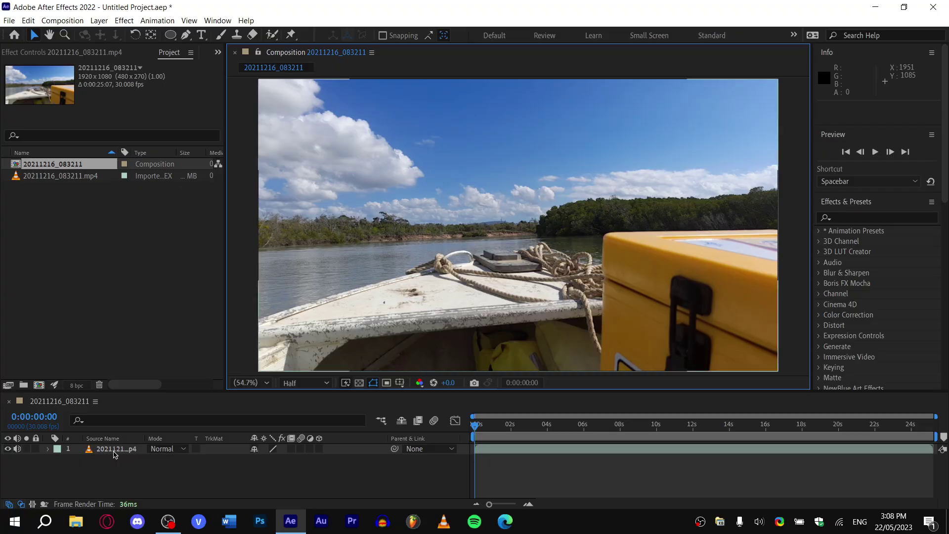
right_click(112, 453)
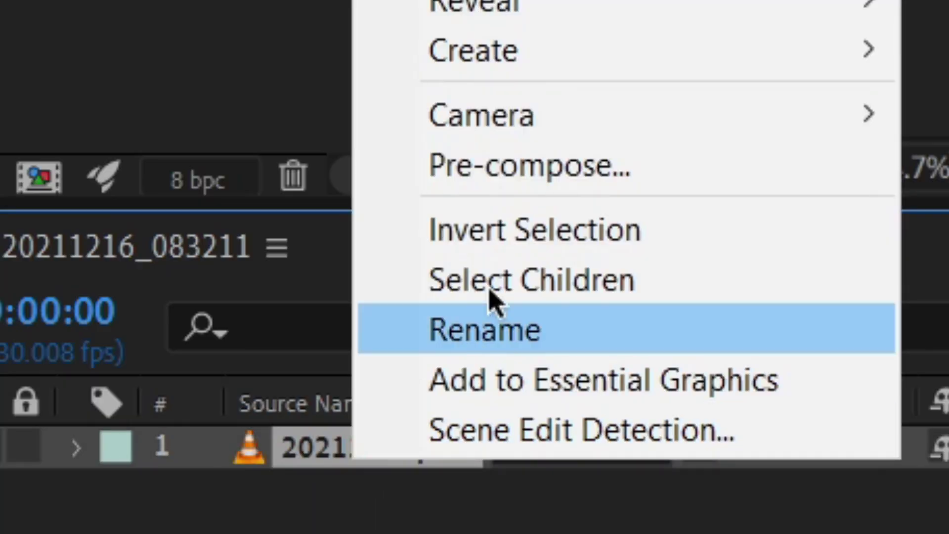
click(509, 171)
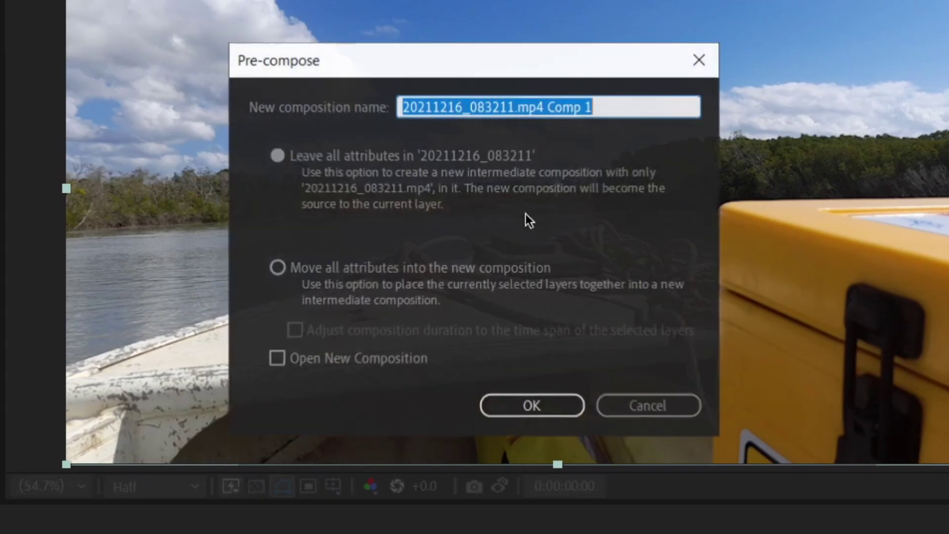
text(FOO)
key(Return)
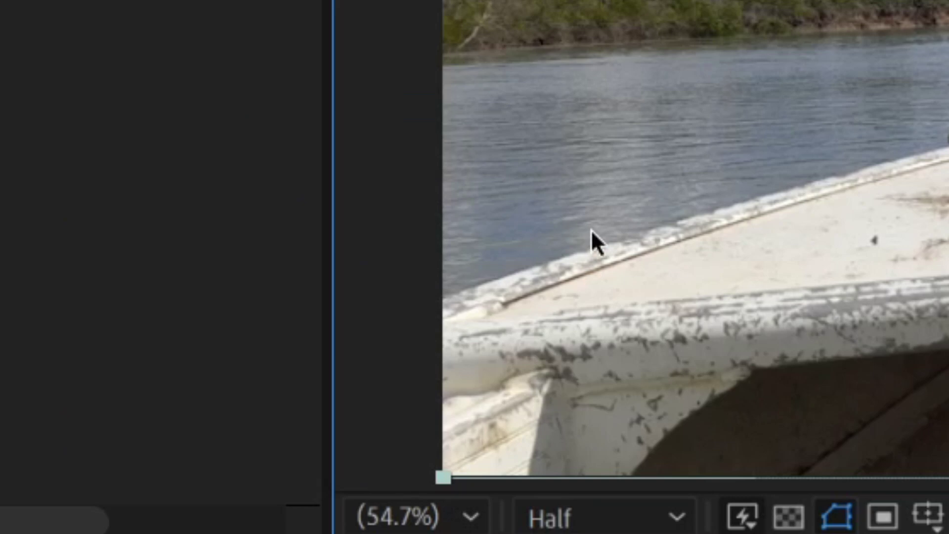
Step: Change the composition size to a 1080 by 1080 square
right_click(357, 161)
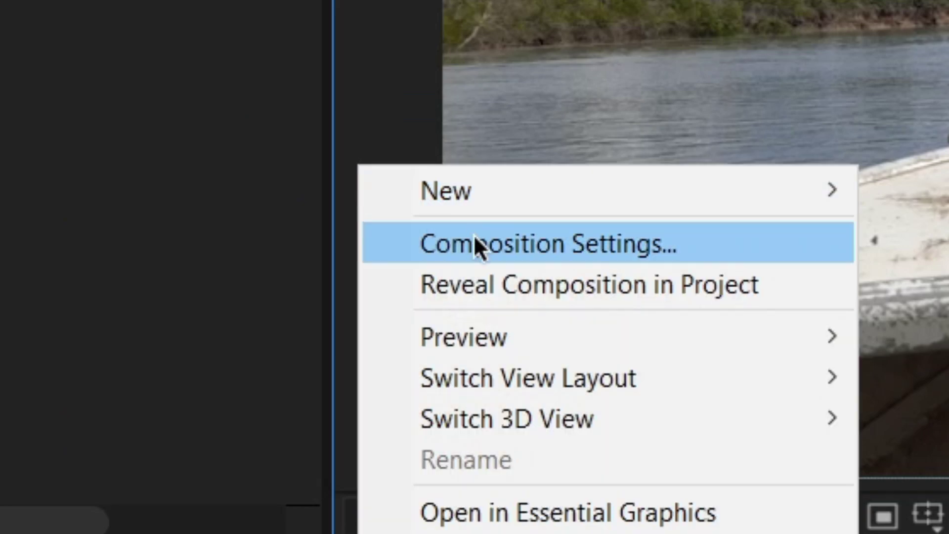
click(477, 246)
click(259, 223)
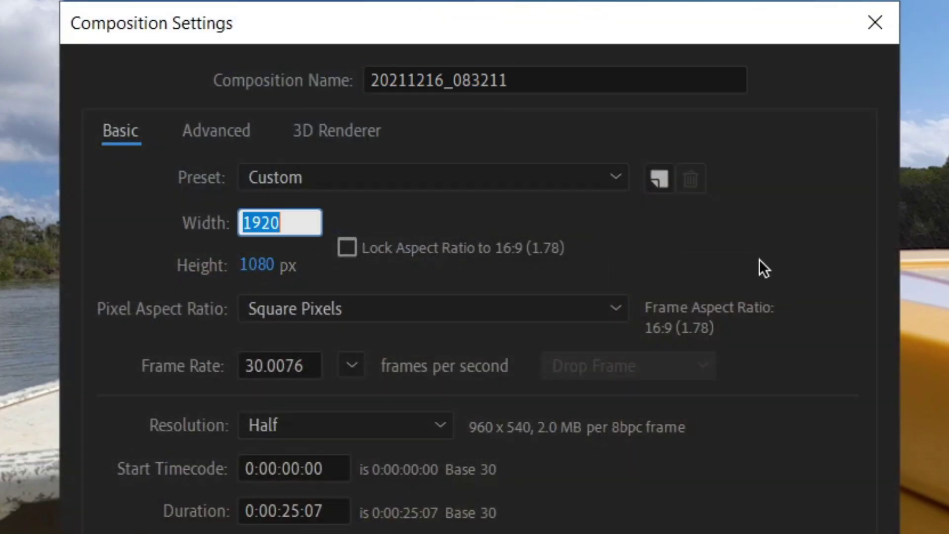
text(1080)
key(Return)
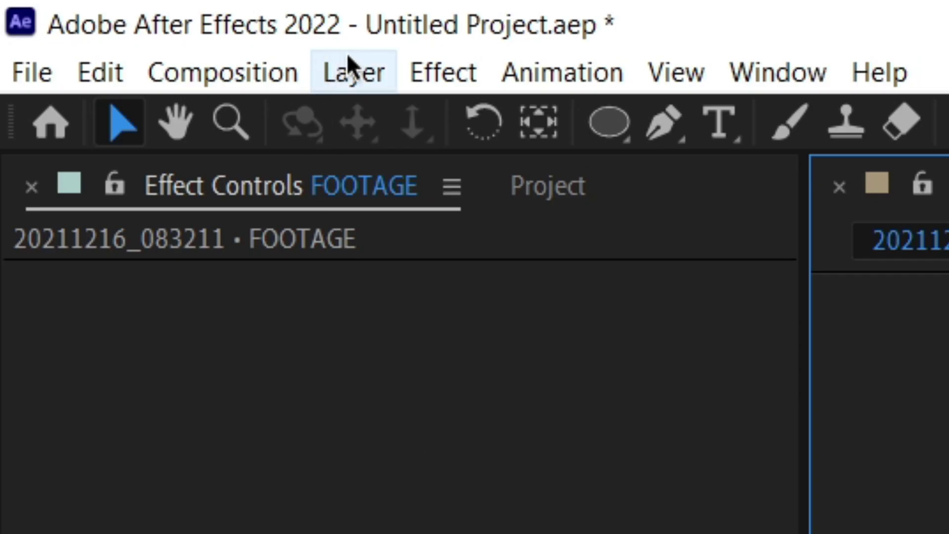
Step: Add a new black solid layer above the footage
click(352, 73)
mouse_move(179, 119)
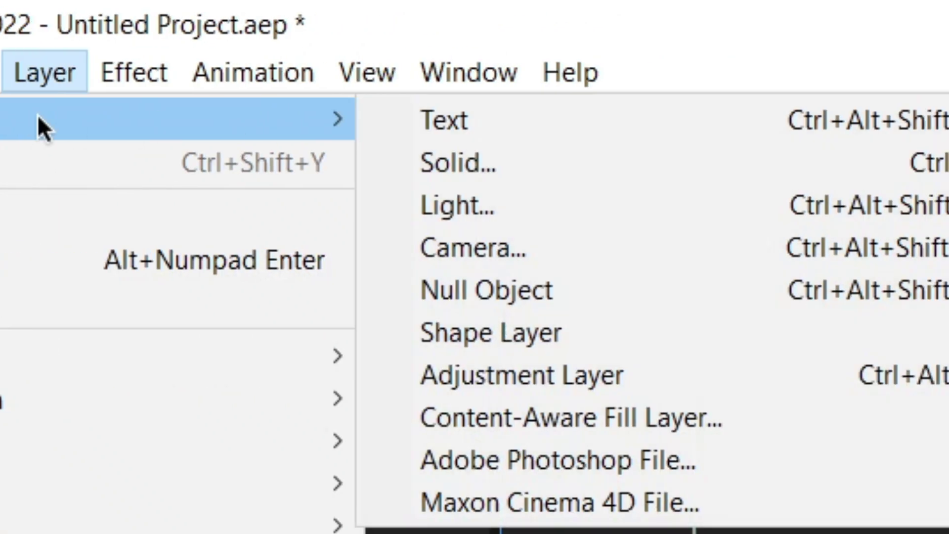
click(463, 161)
click(324, 441)
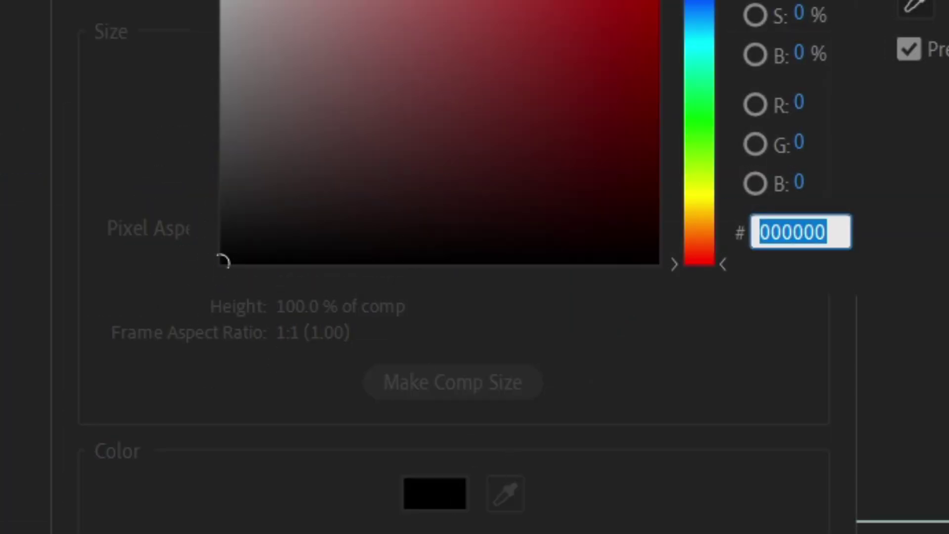
key(Return)
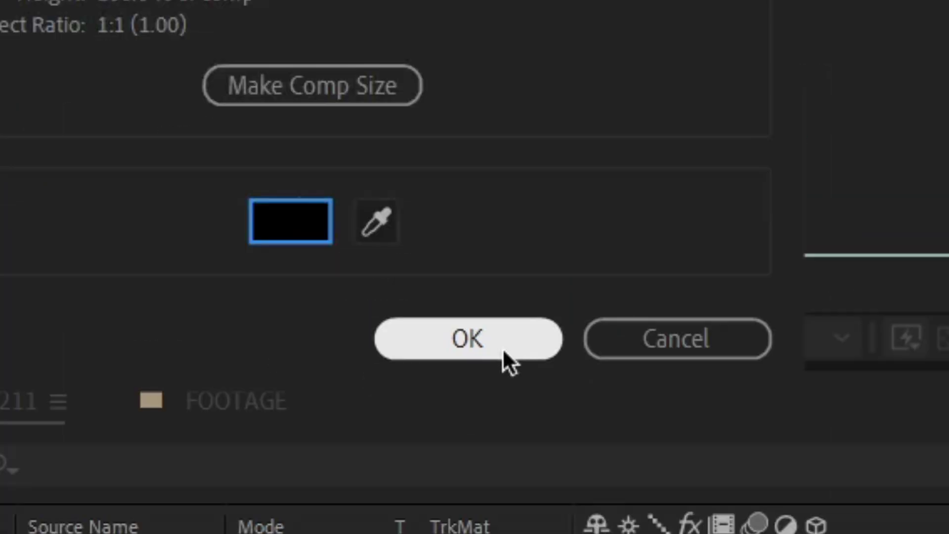
click(502, 342)
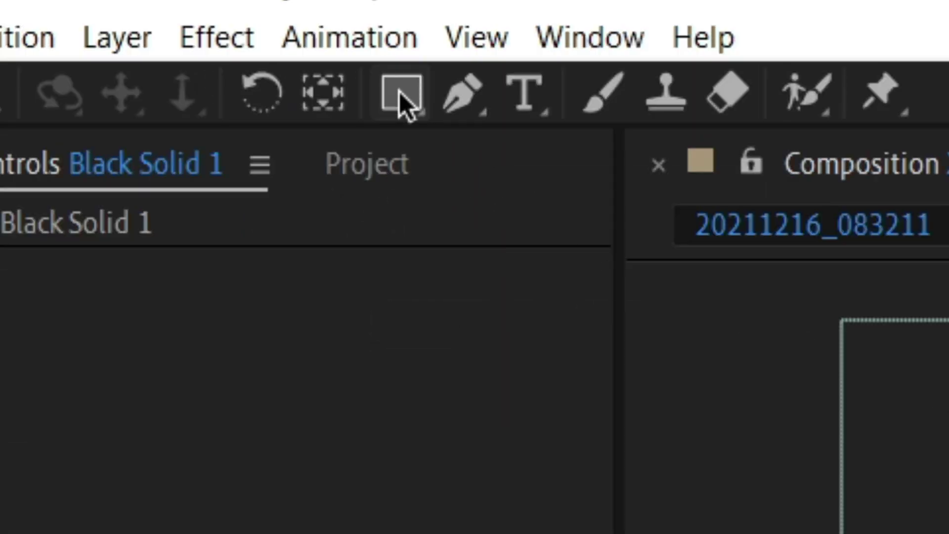
Step: Draw a circular ellipse mask across the solid and reveal its Mask Path
key(q)
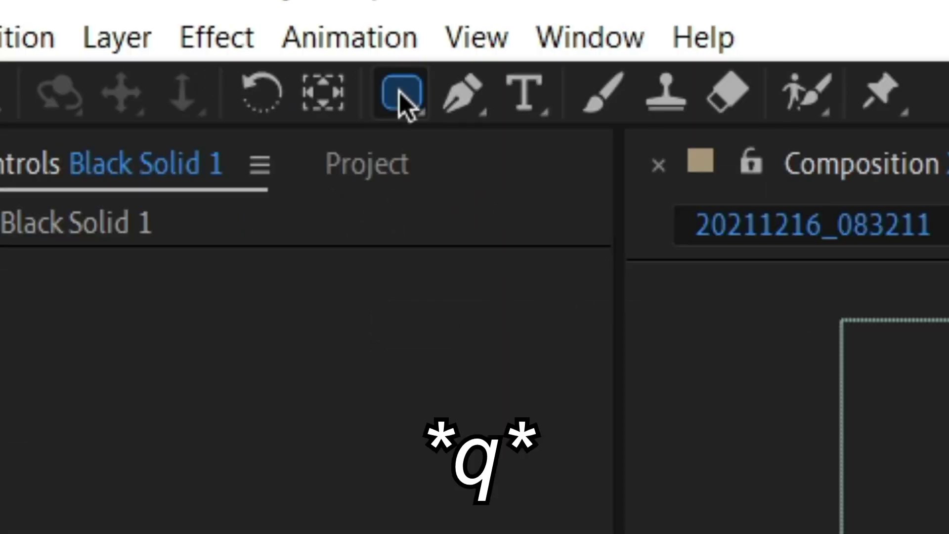
key(q)
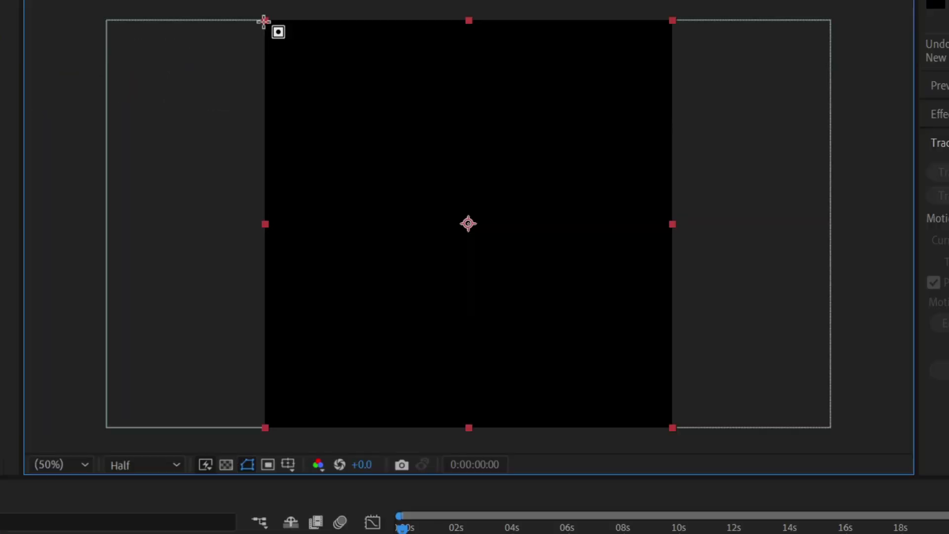
key(shift)
mouse_move(264, 20)
mouse_down()
mouse_move(642, 375)
mouse_move(674, 426)
mouse_up()
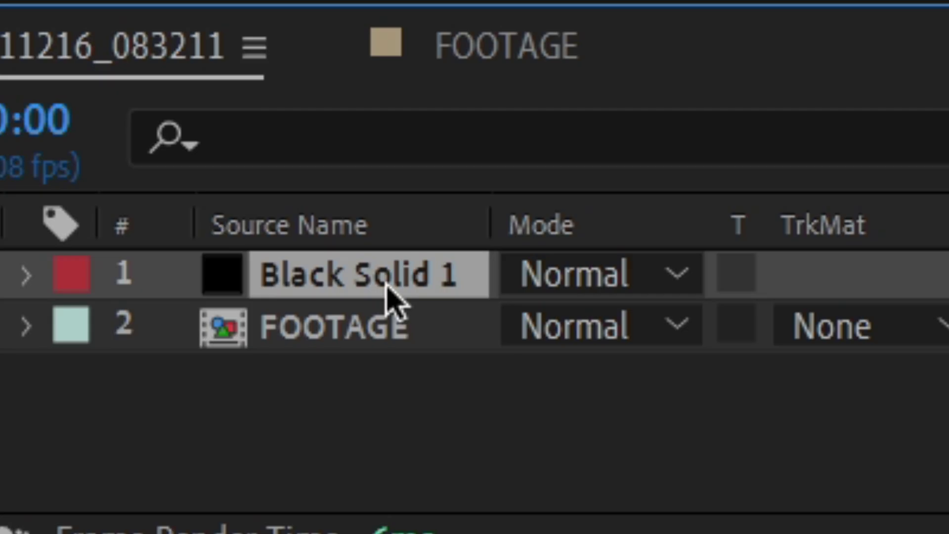
key(m)
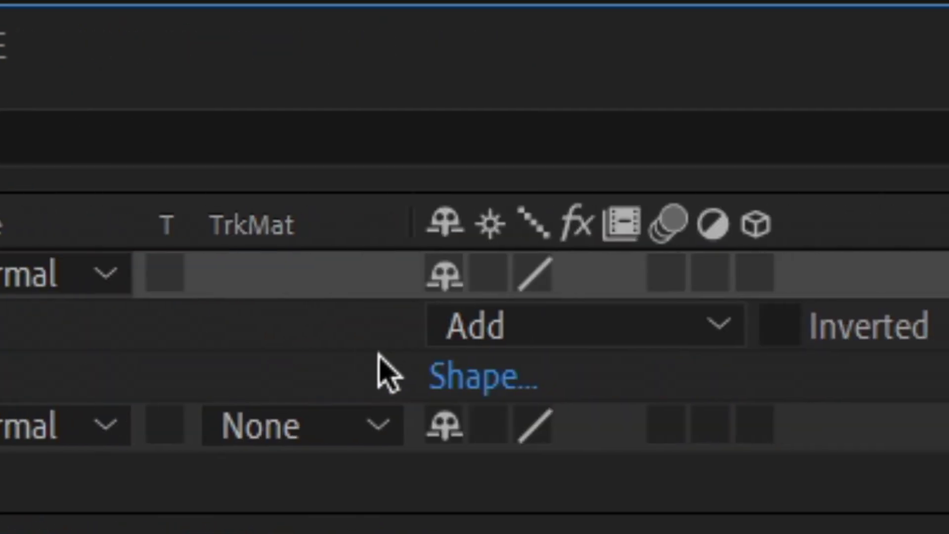
Step: Set the circular mask's right and bottom bounds to 1080 and its mode to Subtract
click(454, 377)
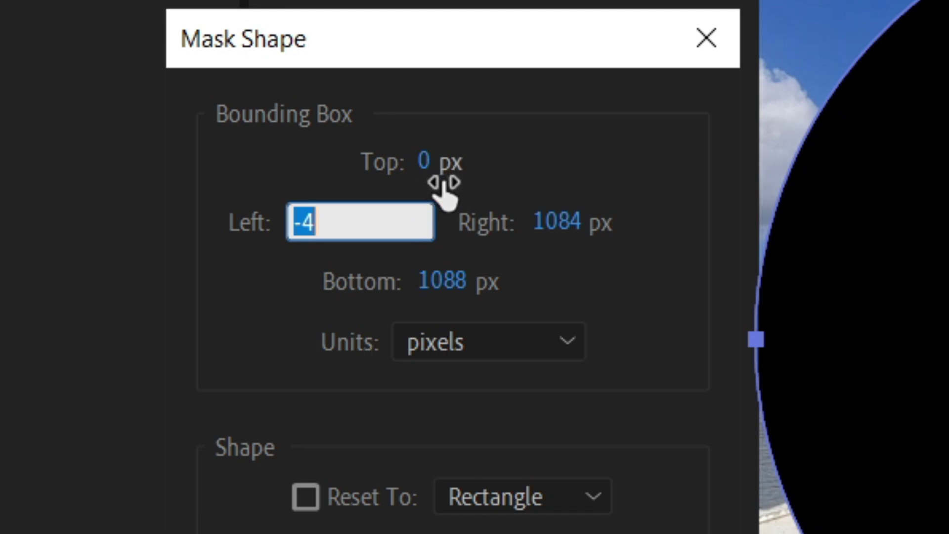
text(0)
click(456, 284)
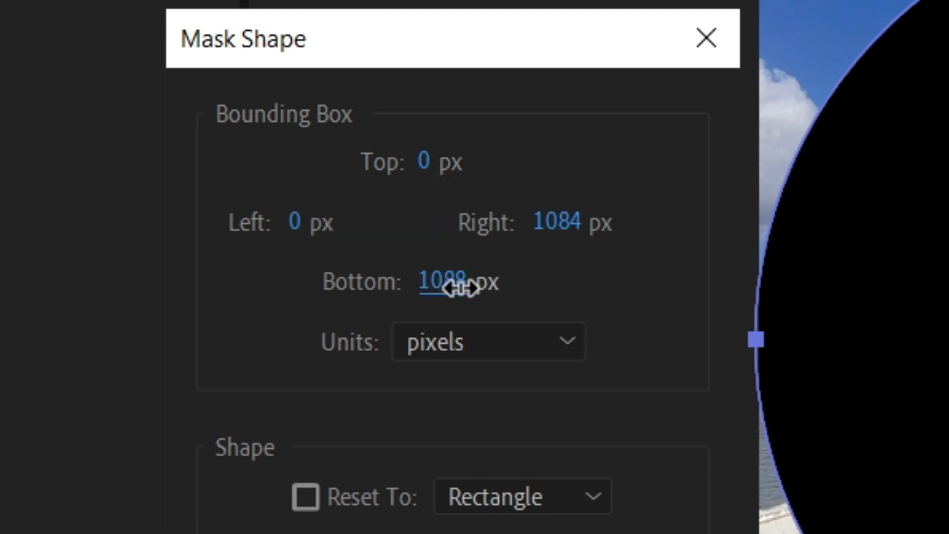
text(1080)
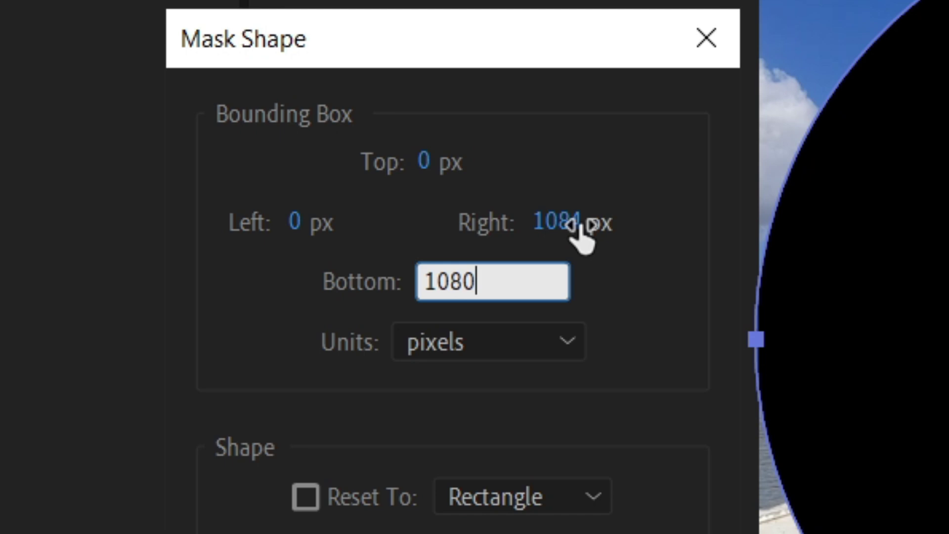
click(571, 222)
text(1080)
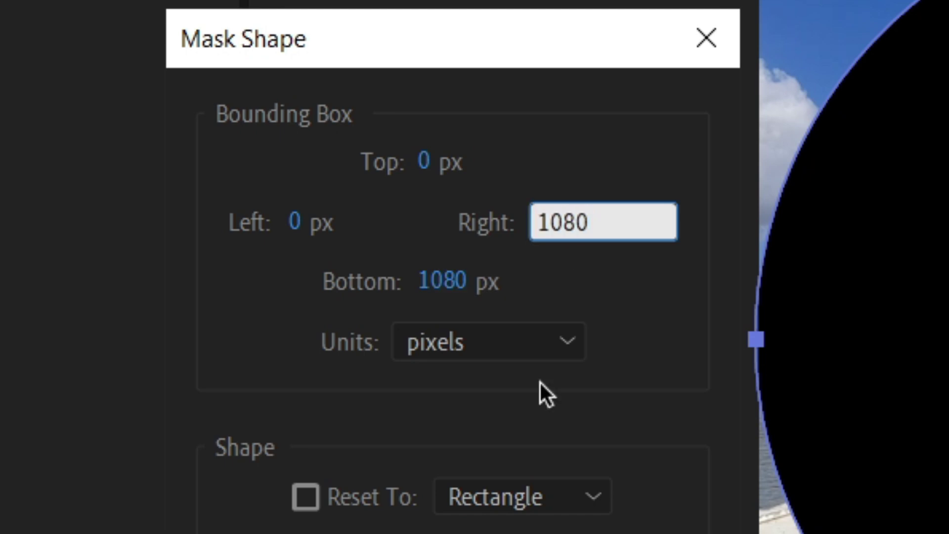
key(Return)
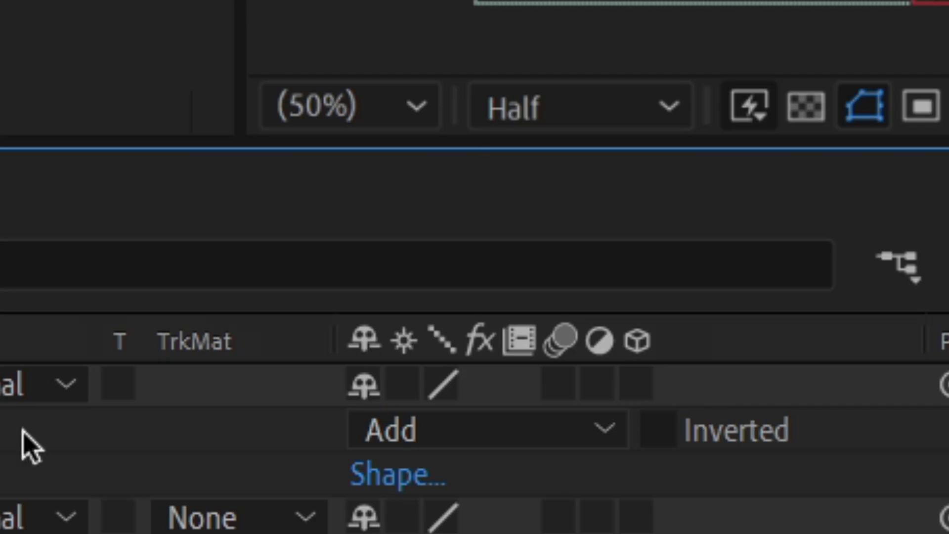
click(458, 438)
click(527, 182)
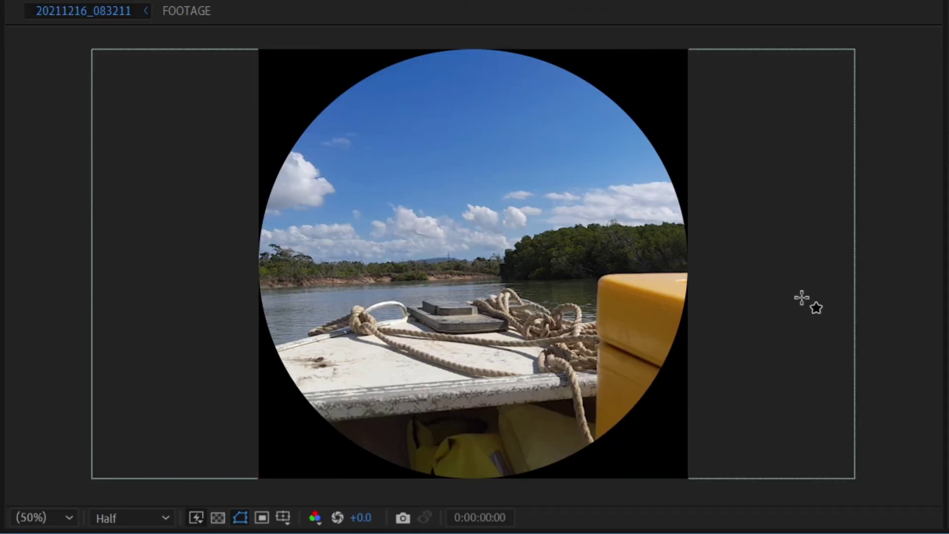
text(ri)
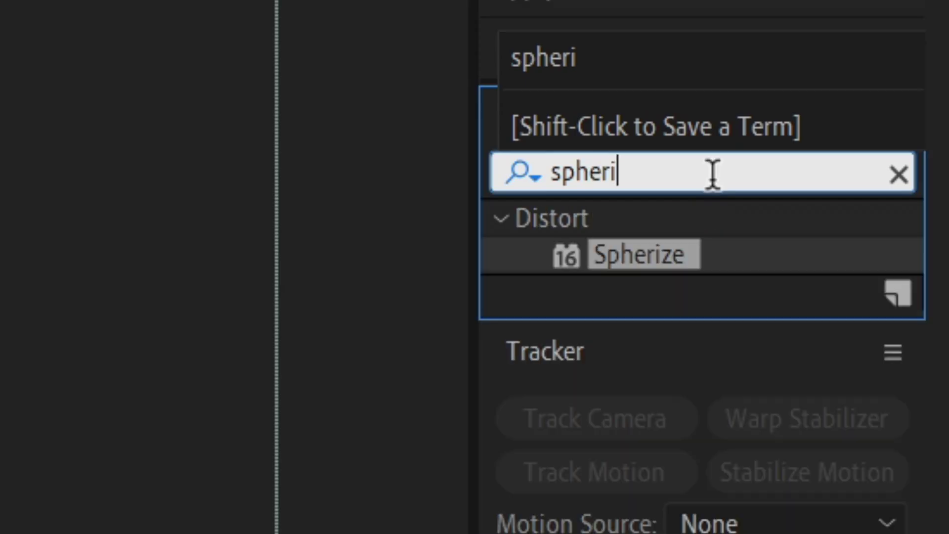
Step: Apply Spherize to the FOOTAGE layer with a 600 radius, then duplicate the layer
mouse_move(668, 230)
mouse_down()
mouse_move(404, 269)
mouse_move(307, 483)
mouse_up()
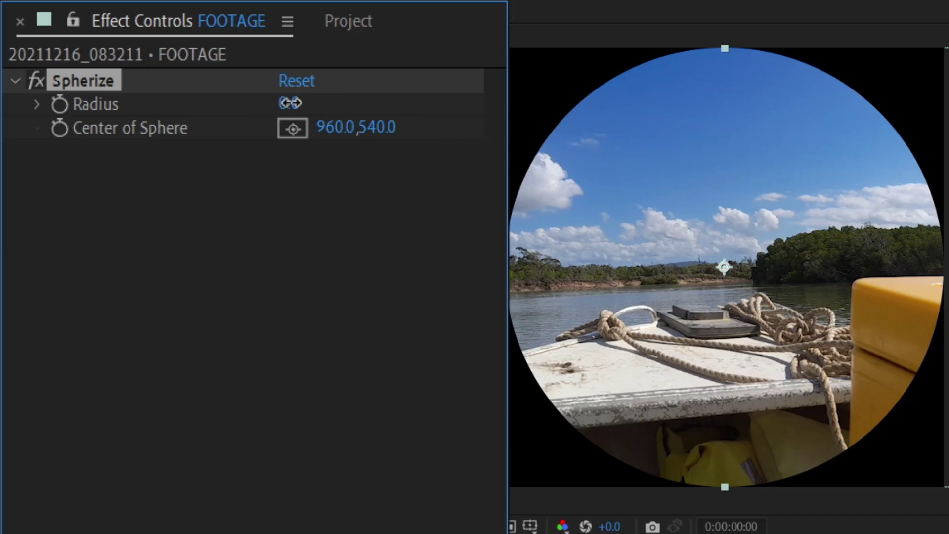
click(290, 103)
key(Return)
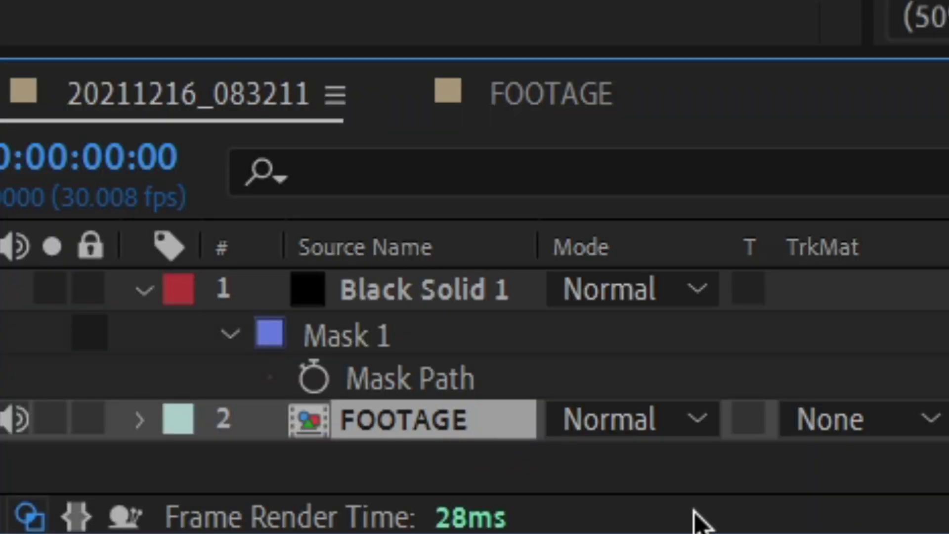
key(ctrl+d)
Step: Copy Mask 1 from Black Solid 1 and paste it onto FOOTAGE layer 2
click(492, 293)
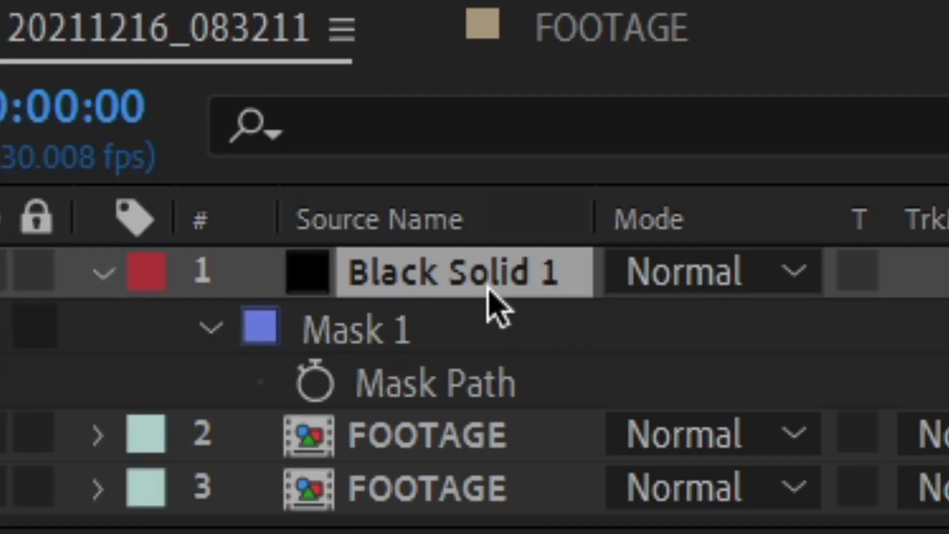
click(375, 343)
key(ctrl+c)
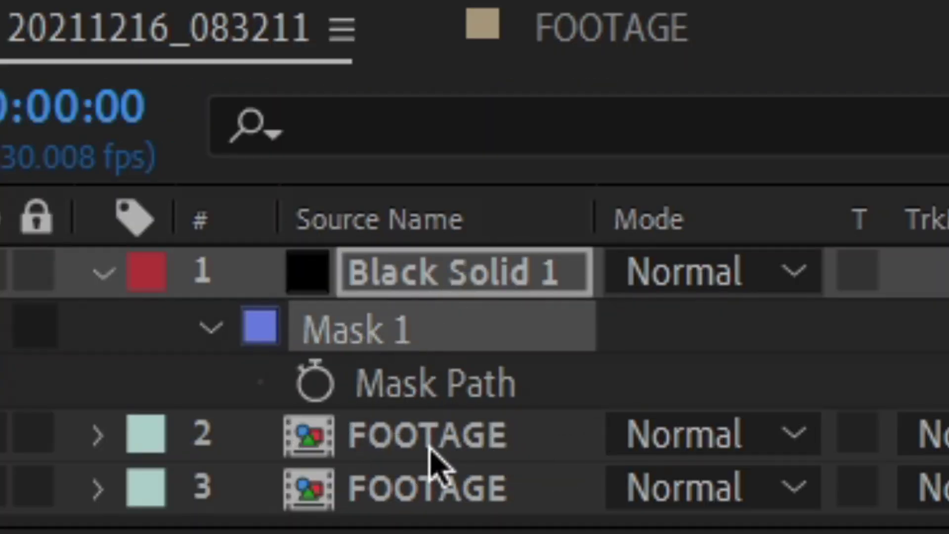
click(434, 458)
key(ctrl+v)
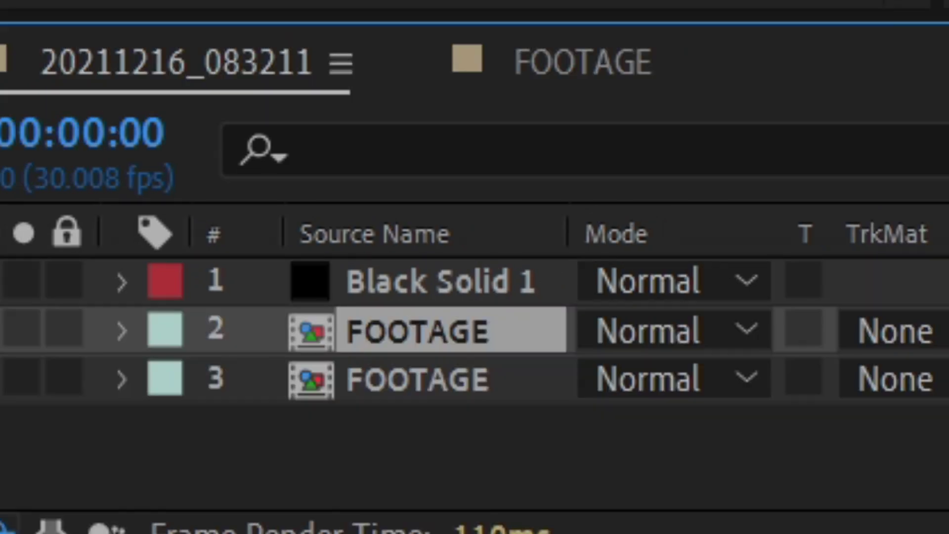
Step: Set the pasted mask's expansion to -50 and feather to 50 pixels
key(m)
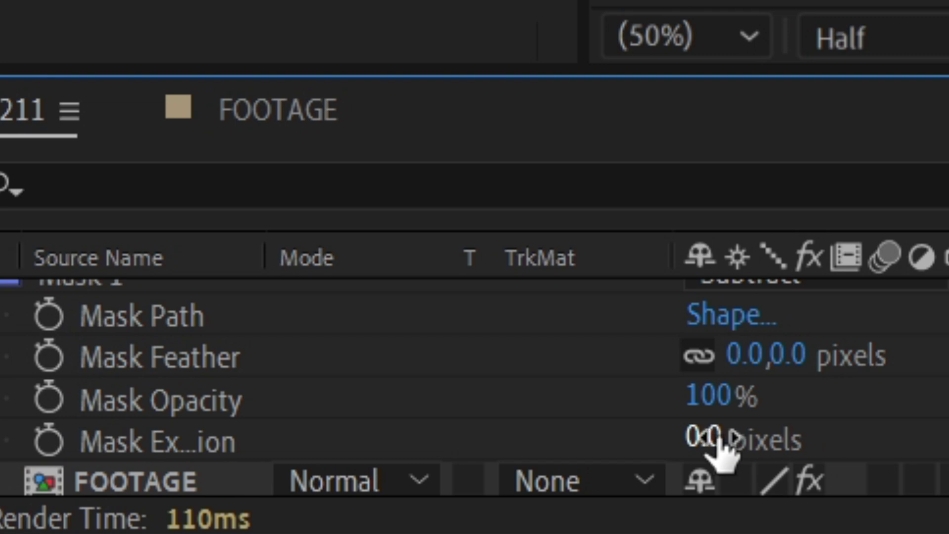
click(712, 442)
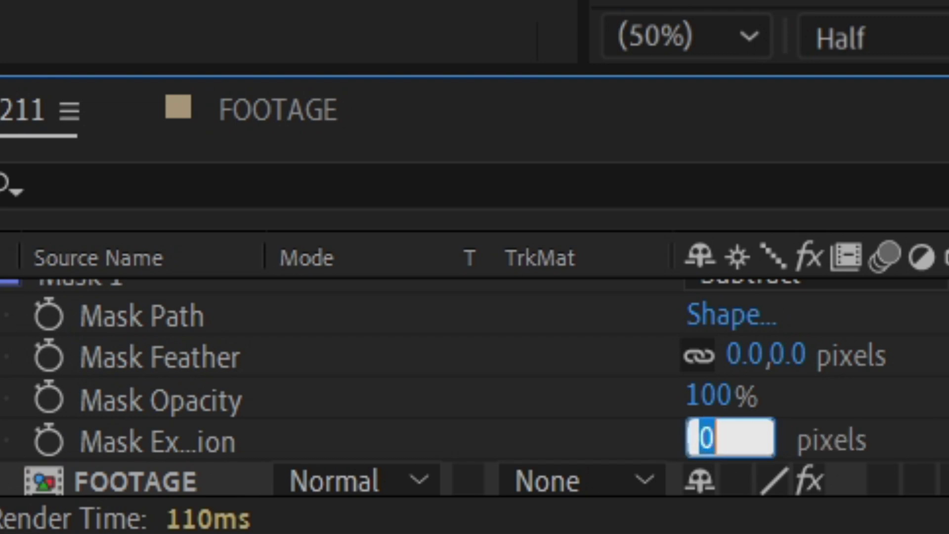
text(-50)
key(Return)
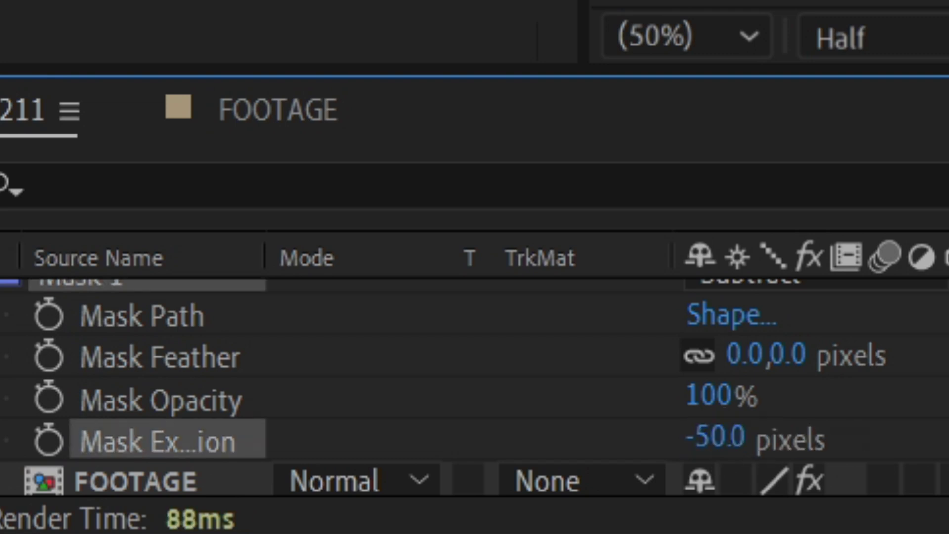
click(748, 355)
text(50)
key(Return)
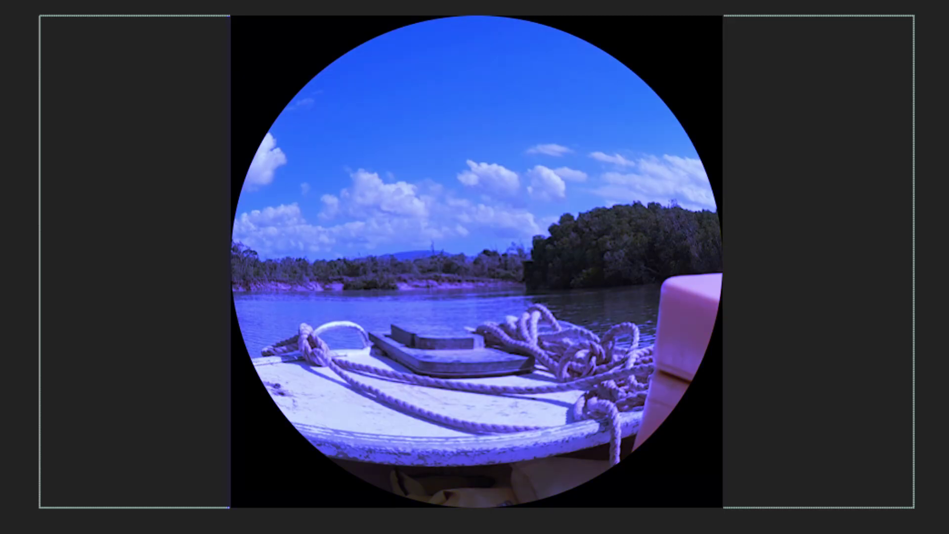
right_click(125, 458)
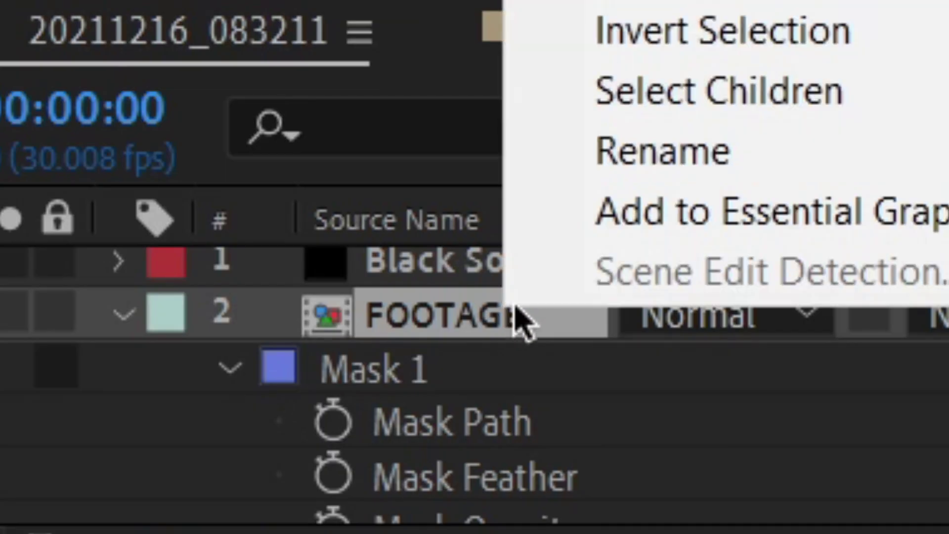
mouse_move(475, 267)
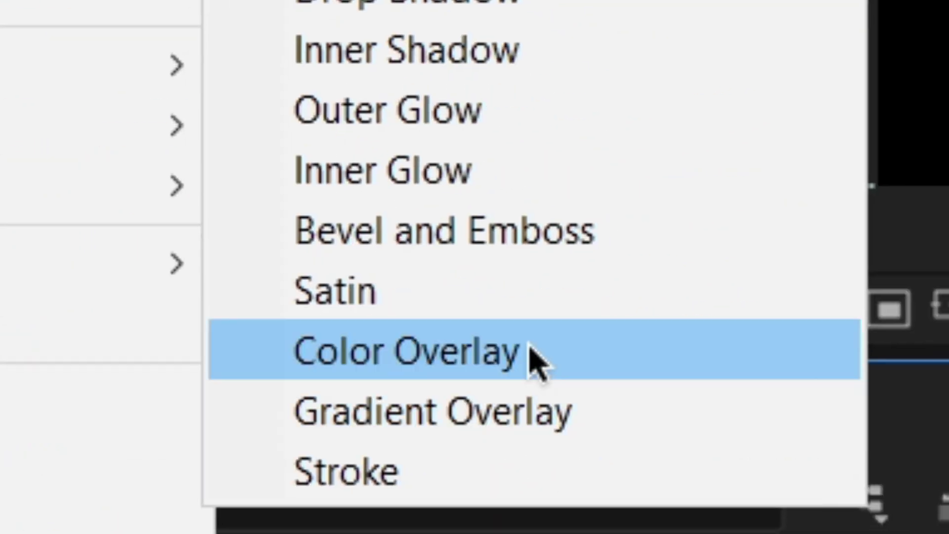
Step: Add a blue (0000FF) Color Overlay layer style to the FOOTAGE layer
click(531, 358)
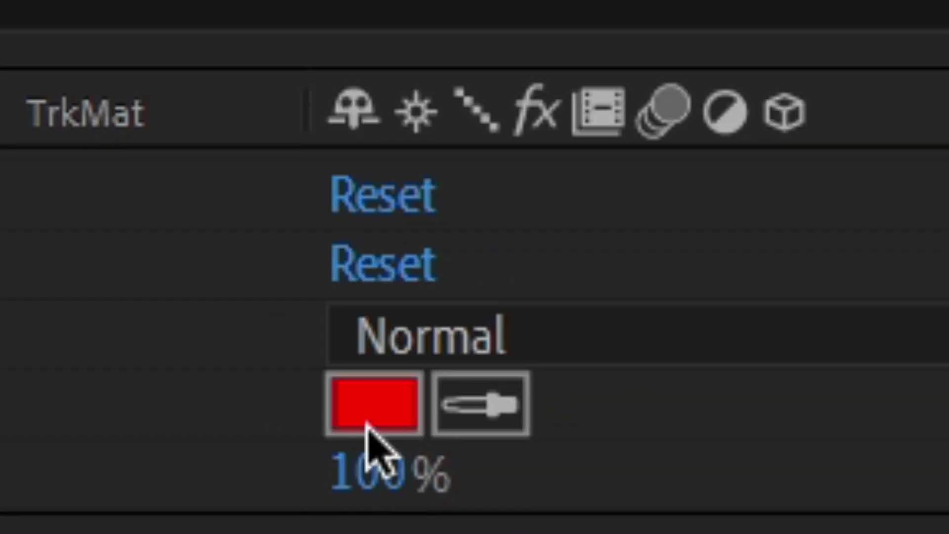
click(371, 415)
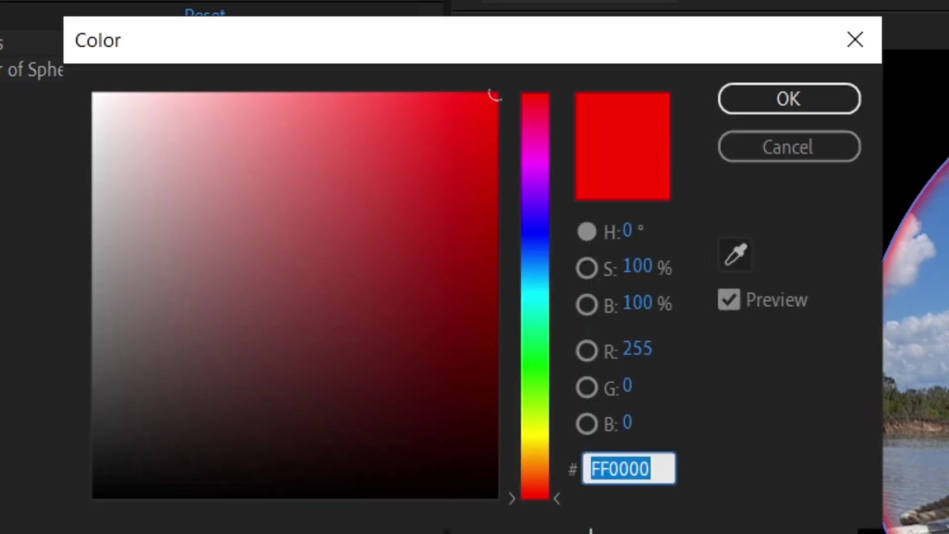
text(0000)
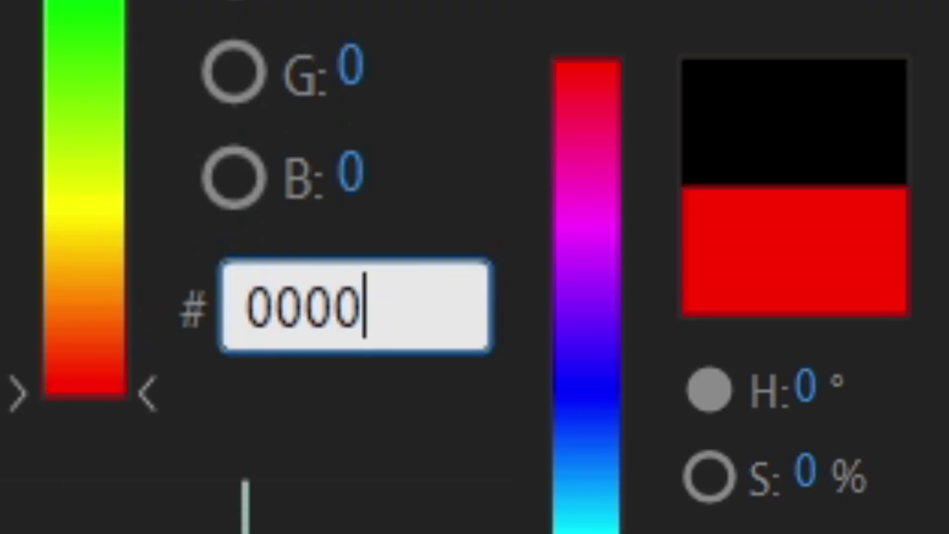
text(FF)
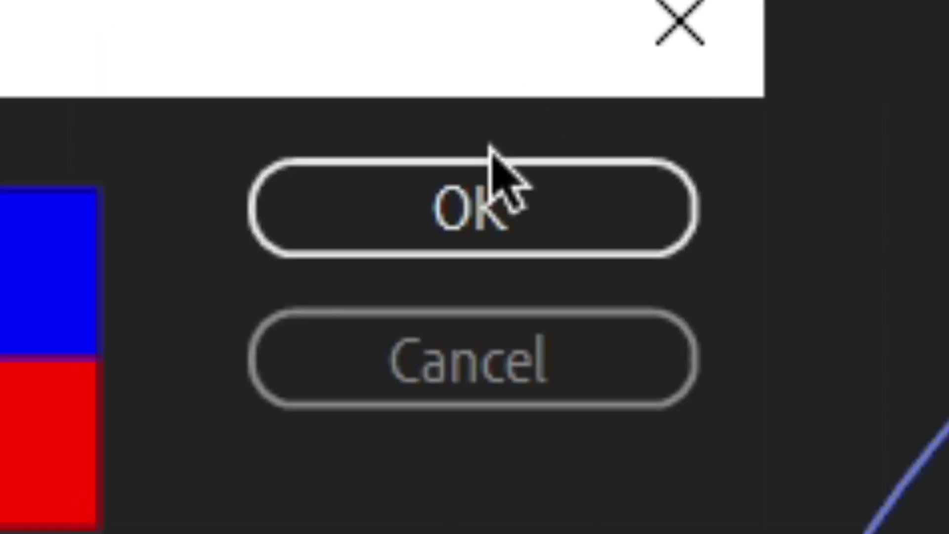
click(800, 89)
click(383, 382)
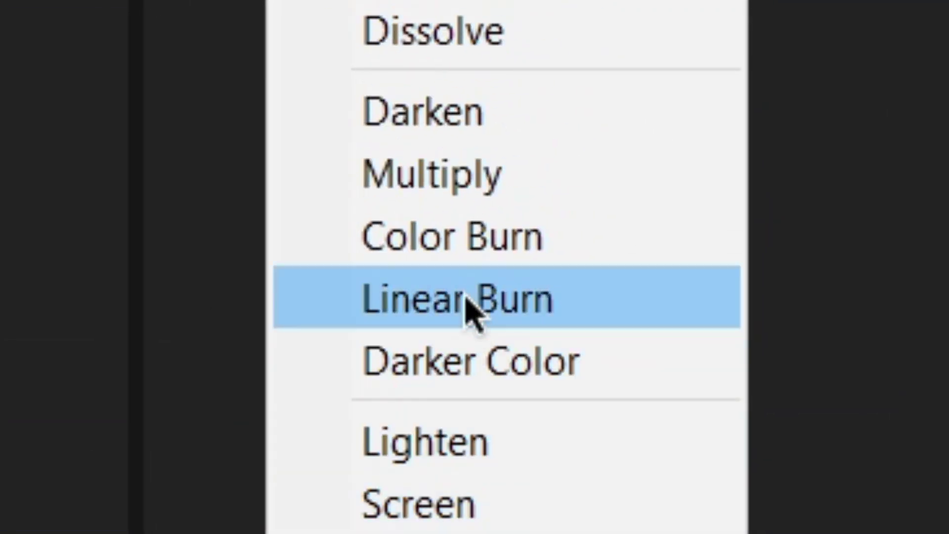